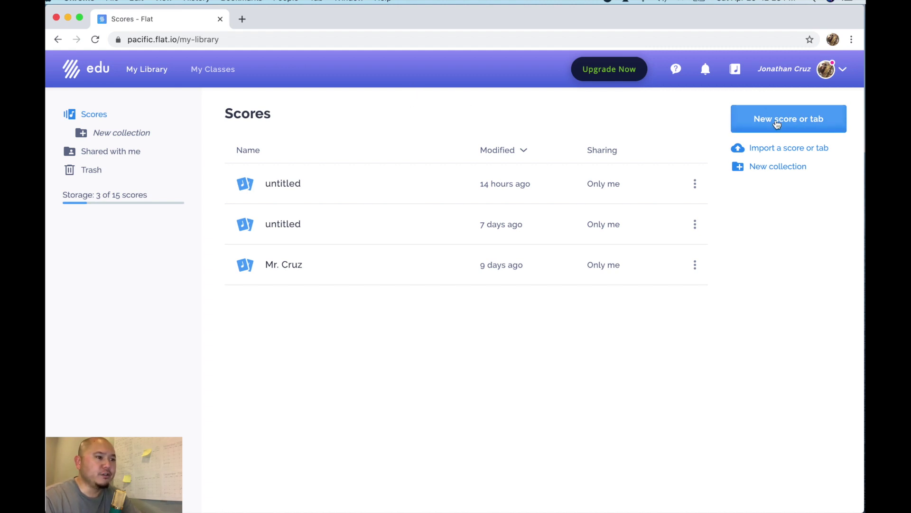
- Start a new score titled 'pick up notes'
left_click(776, 124)
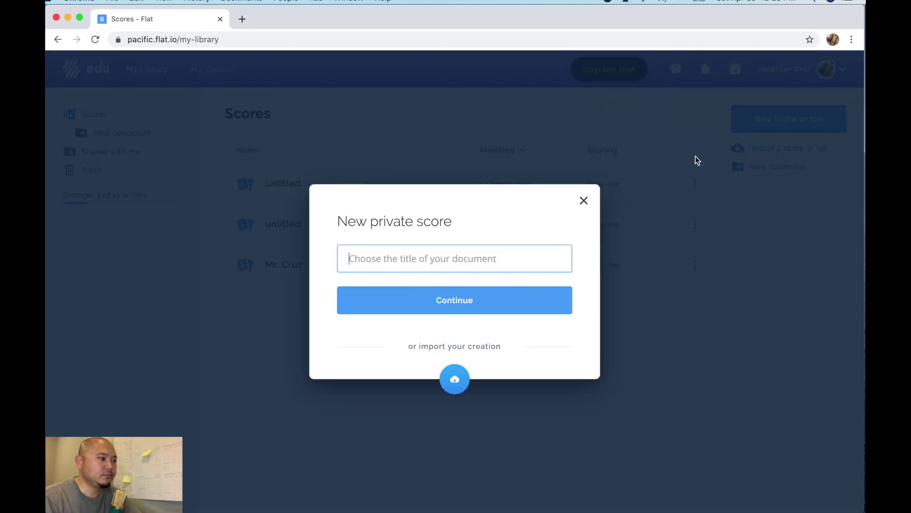
left_click(546, 250)
type("pick up notes")
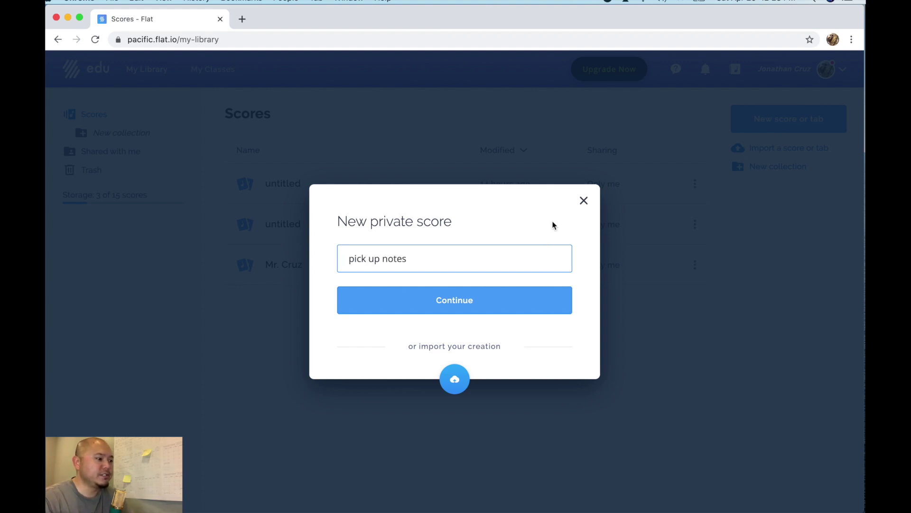
left_click(464, 300)
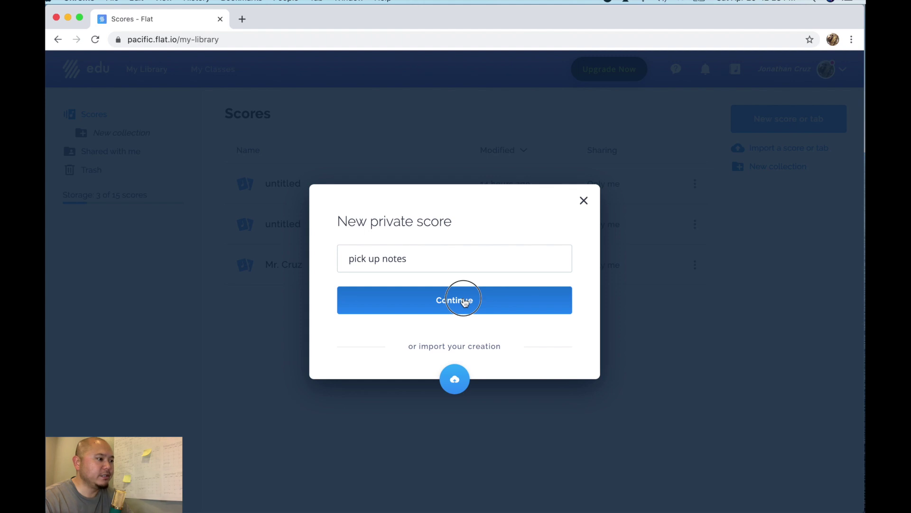
- Add Flute from the Woodwind instruments
scroll(234, 298, "down", 3)
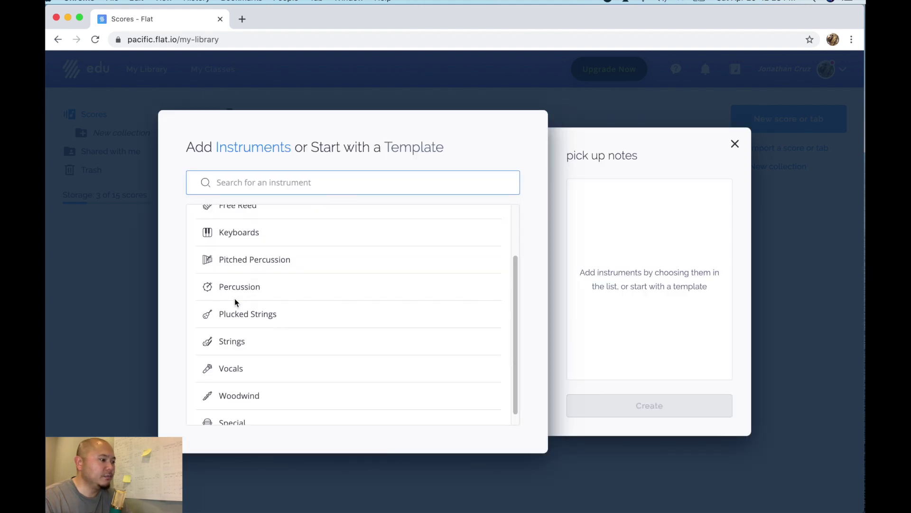
scroll(234, 298, "up", 1)
scroll(207, 391, "down", 1)
left_click(208, 392)
scroll(328, 361, "down", 4)
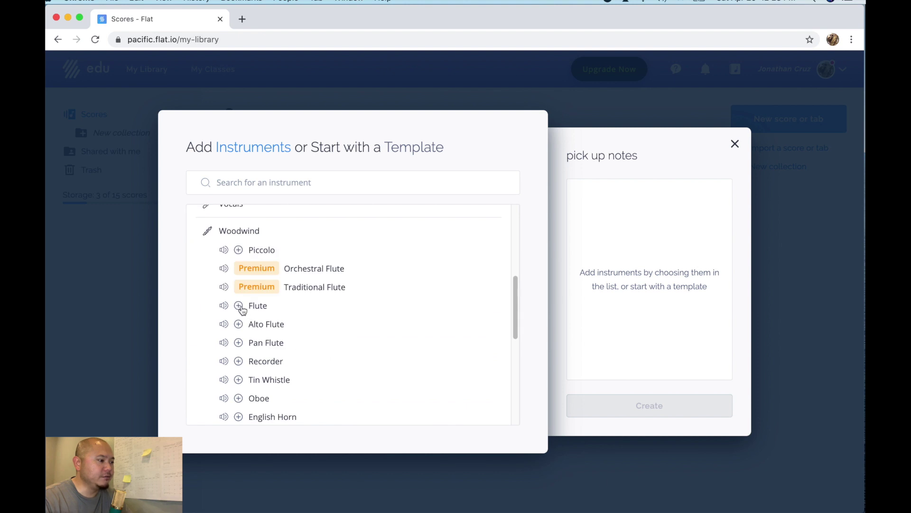
left_click(238, 306)
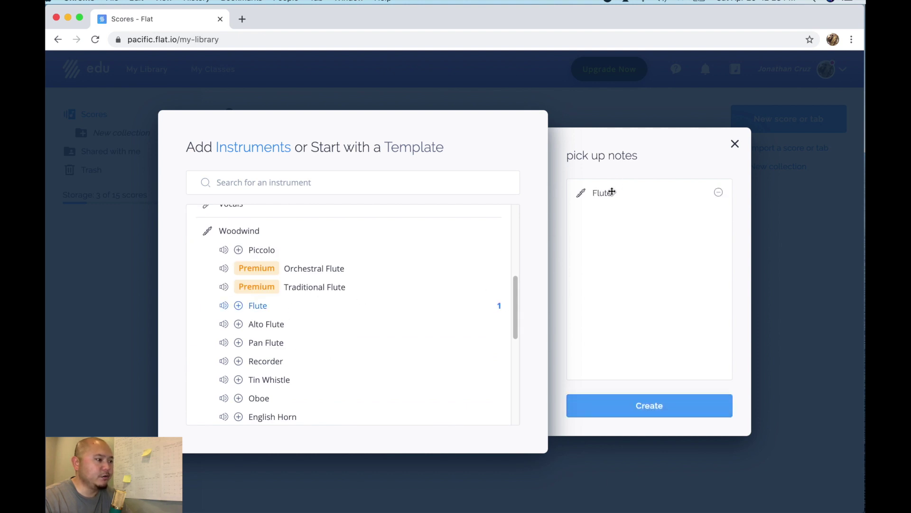
- Search 'snare' and add Acoustic Snare Drum from the percussion instruments
scroll(291, 291, "up", 4)
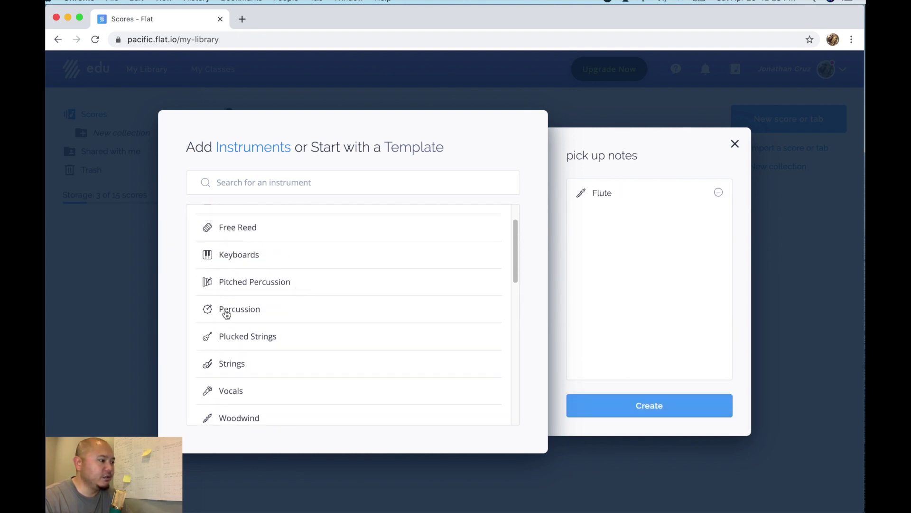
scroll(228, 313, "up", 2)
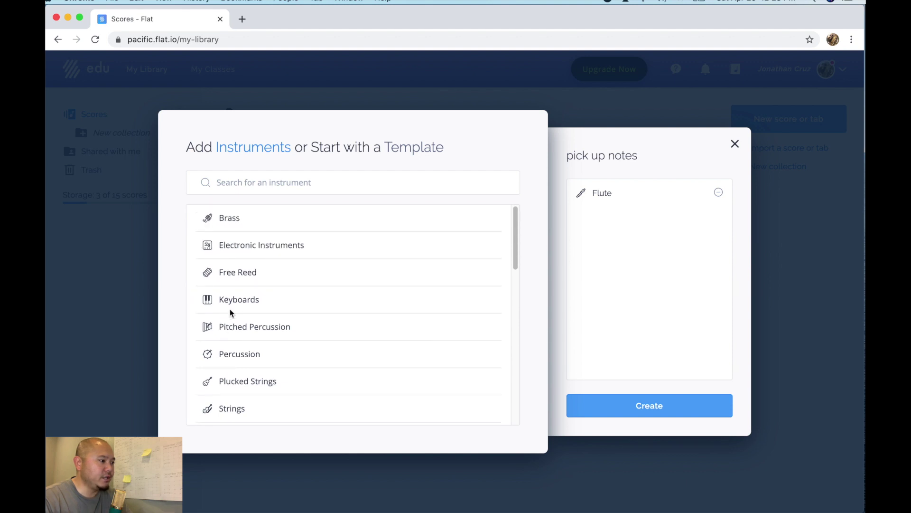
scroll(231, 313, "down", 2)
left_click(234, 303)
scroll(328, 333, "down", 2)
scroll(364, 341, "down", 1)
type("snare")
left_click(238, 256)
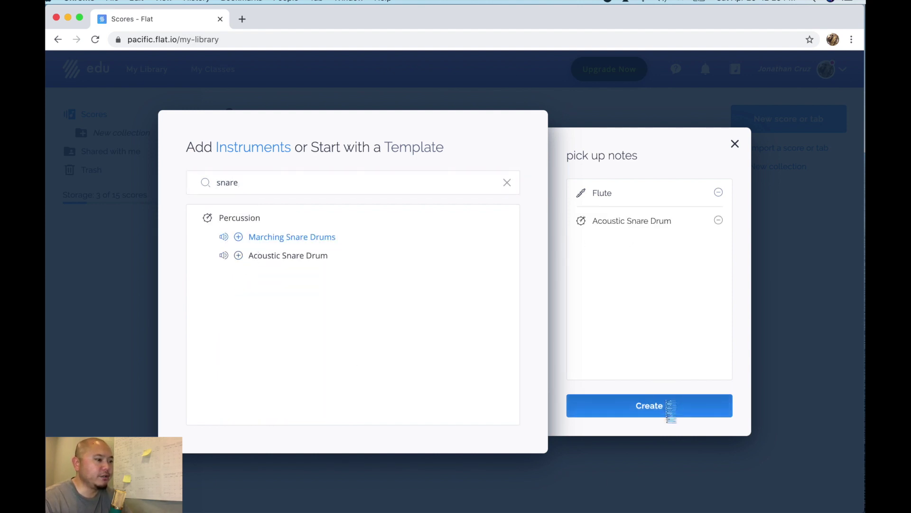
- Create the score, giving Flute and Snare staves with one empty 4/4 measure
left_click(669, 406)
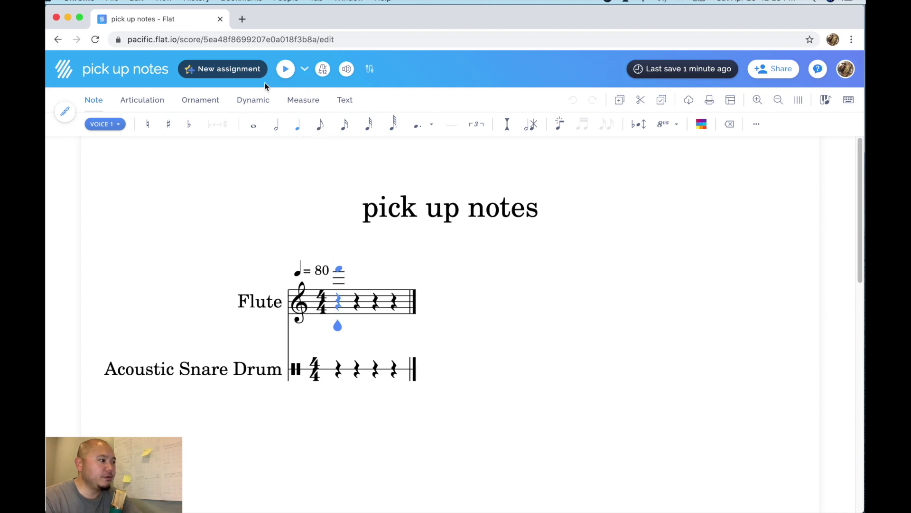
- Set the first measure to a 1/4 pickup in the custom time signature settings
left_click(304, 101)
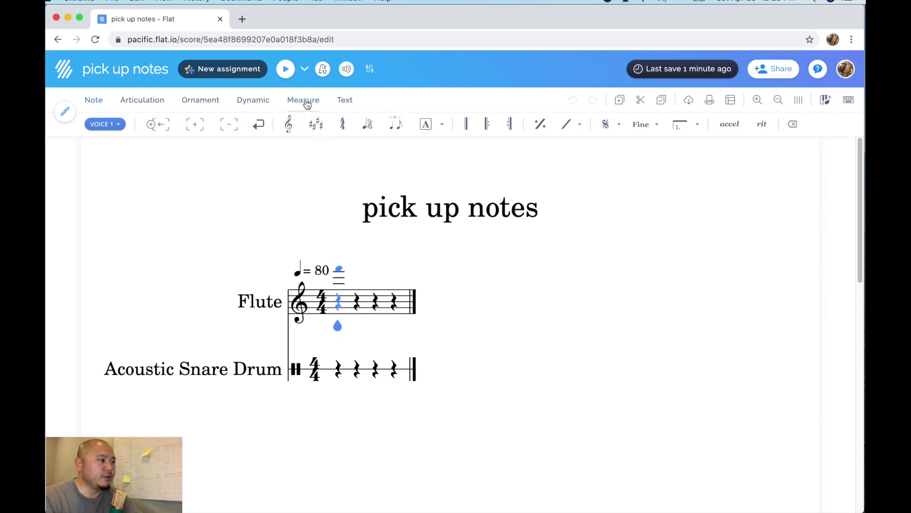
left_click(342, 124)
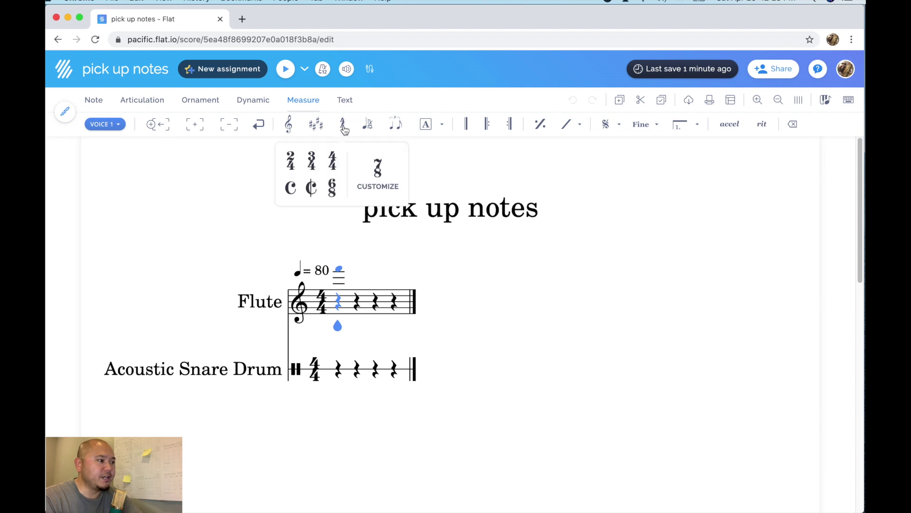
left_click(378, 180)
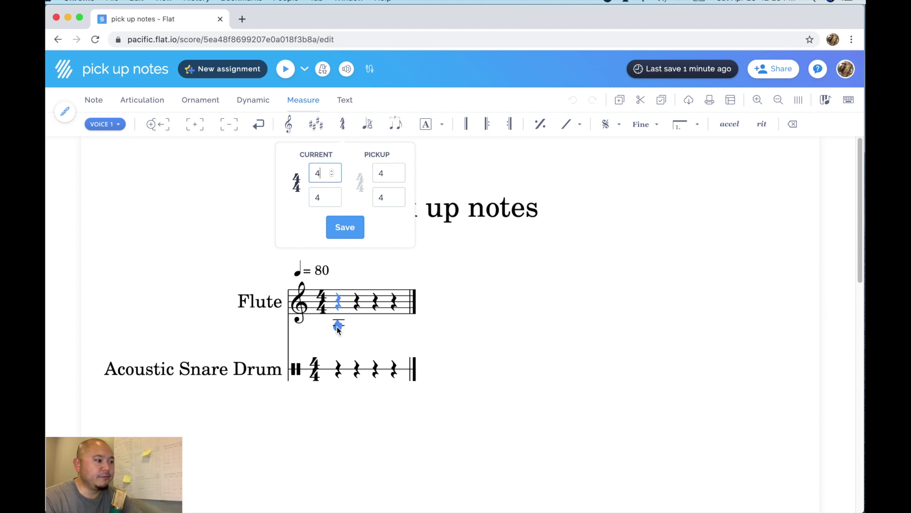
key("shift+Right")
left_click(395, 175)
type("1")
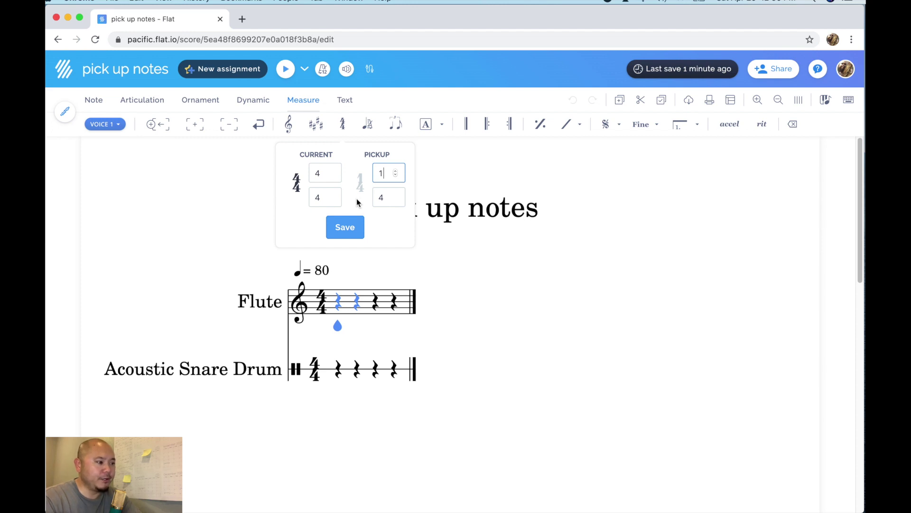
left_click(346, 228)
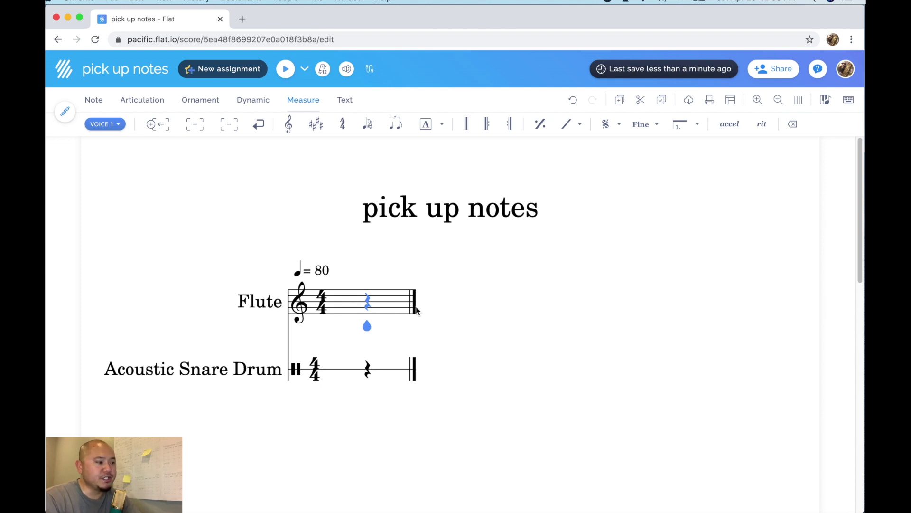
- Insert a 4/4 measure after the pickup, add a double barline, and select both pickup rests
left_click(195, 125)
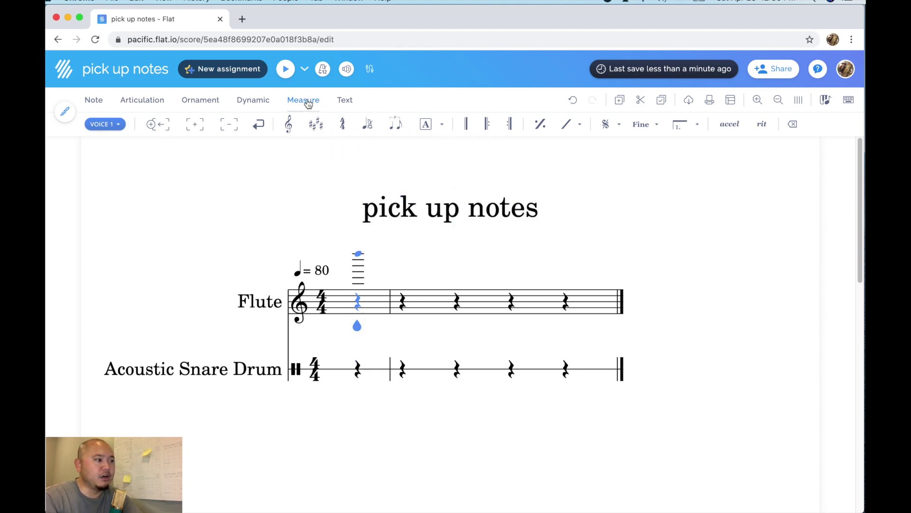
left_click(462, 125)
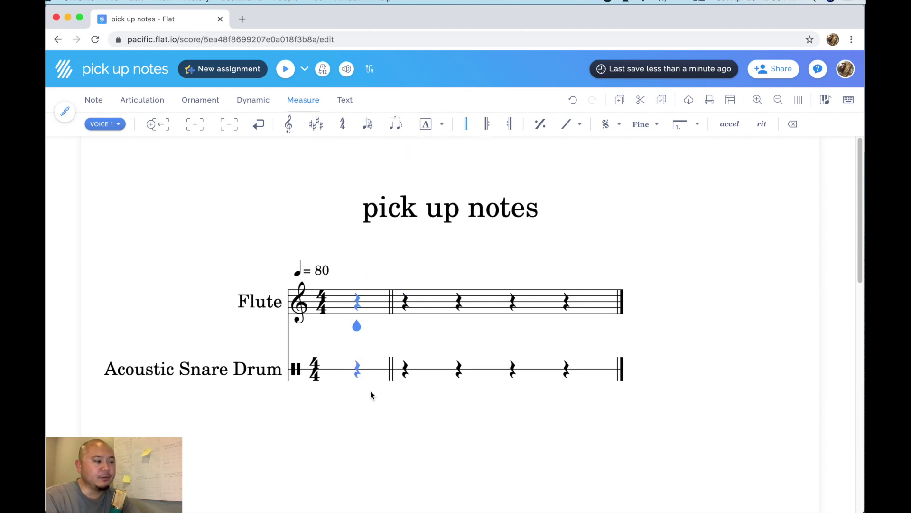
left_click(345, 306)
left_click_drag(363, 298, 345, 449)
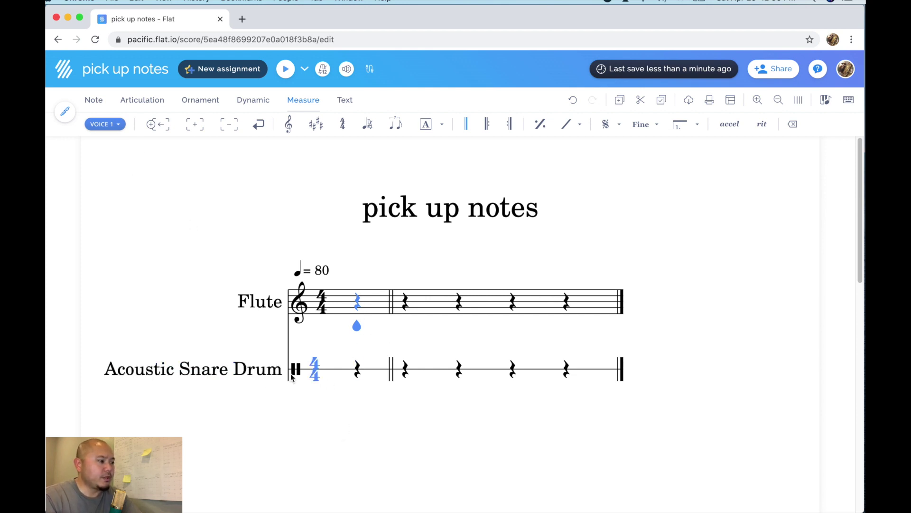
- Enter a quarter note in the snare pickup, then undo it
left_click(358, 375)
key("c")
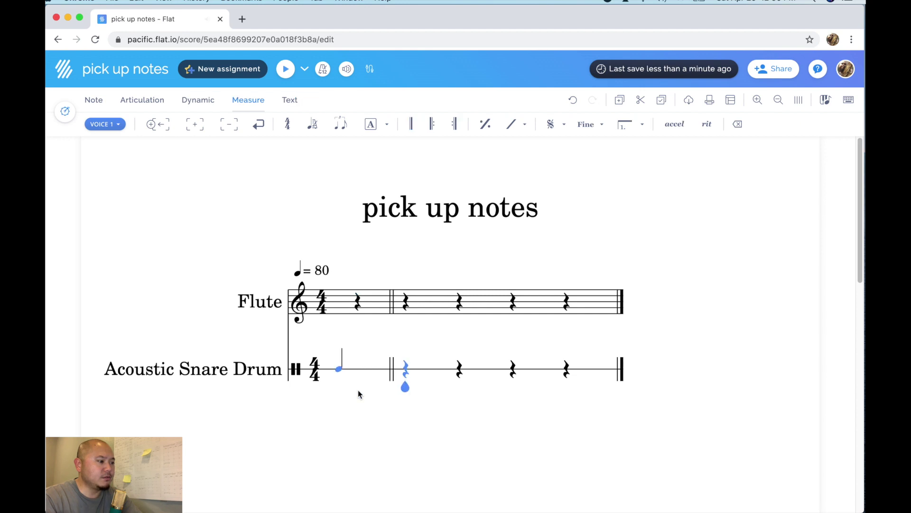
key("Left")
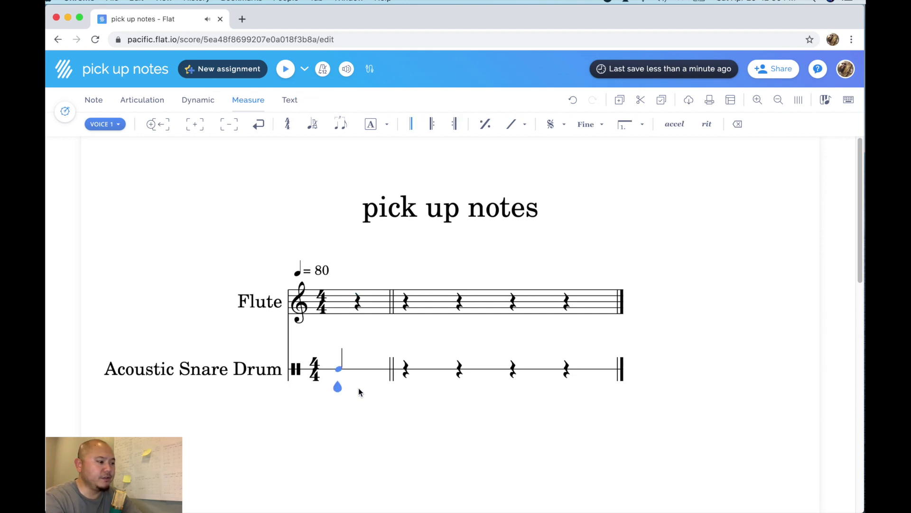
key("super+z")
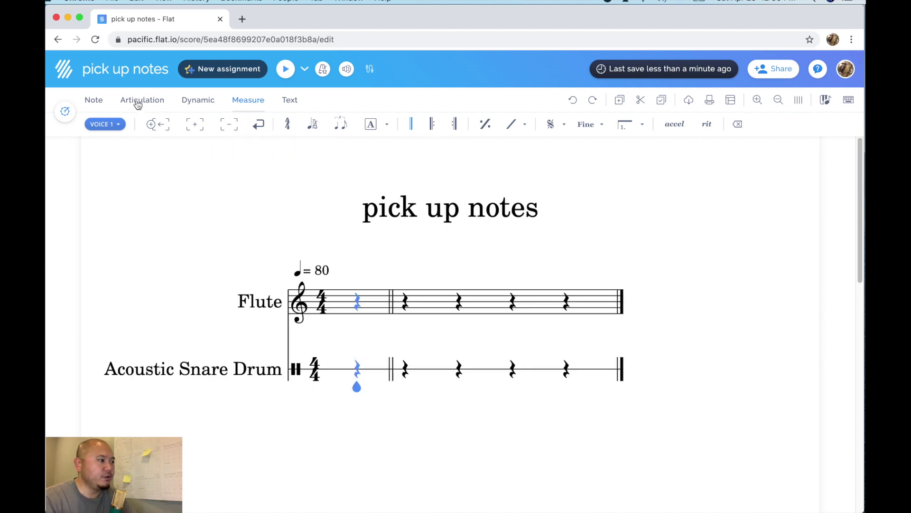
- Write an eighth and two sixteenths in the snare pickup, then a quarter on measure 2's downbeat
left_click(95, 101)
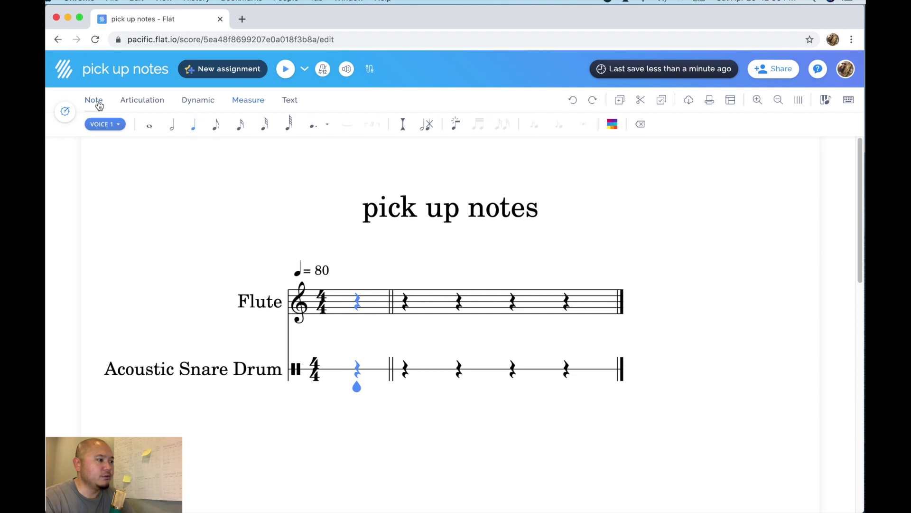
left_click(226, 132)
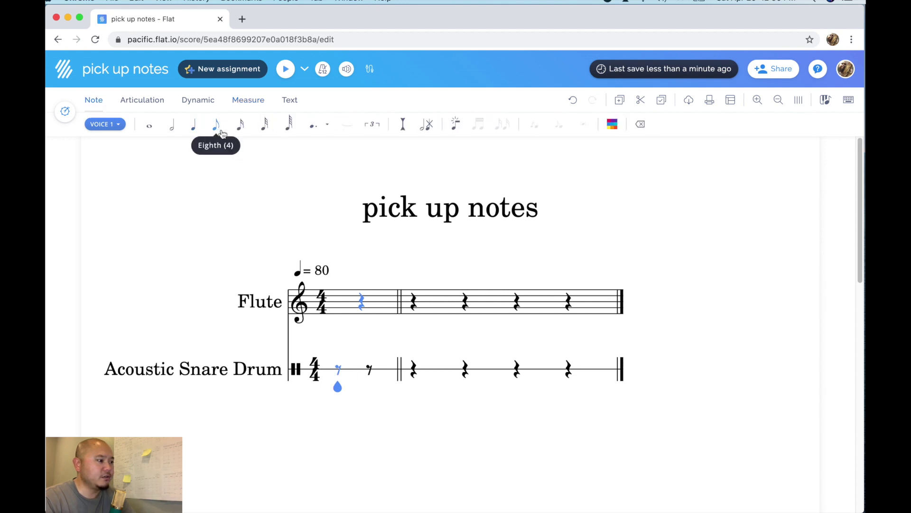
left_click(338, 370)
left_click(338, 369)
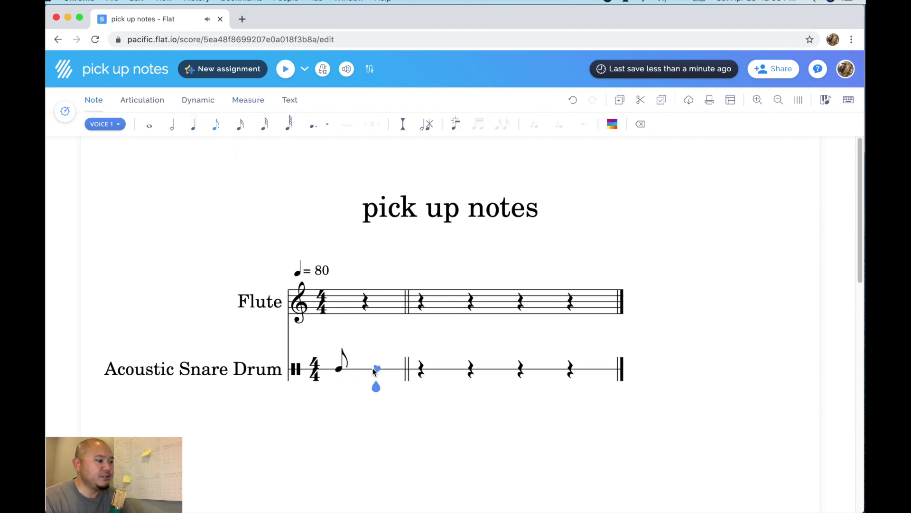
left_click(240, 124)
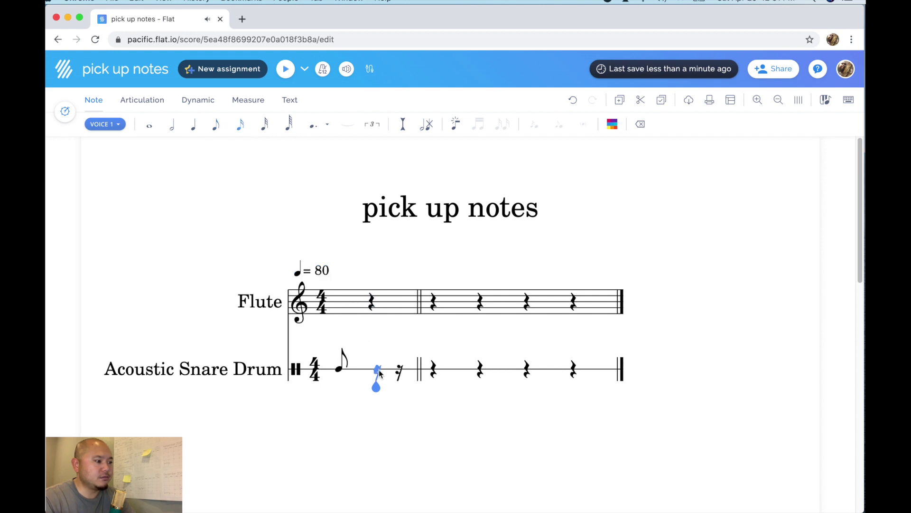
left_click(379, 370)
left_click(390, 368)
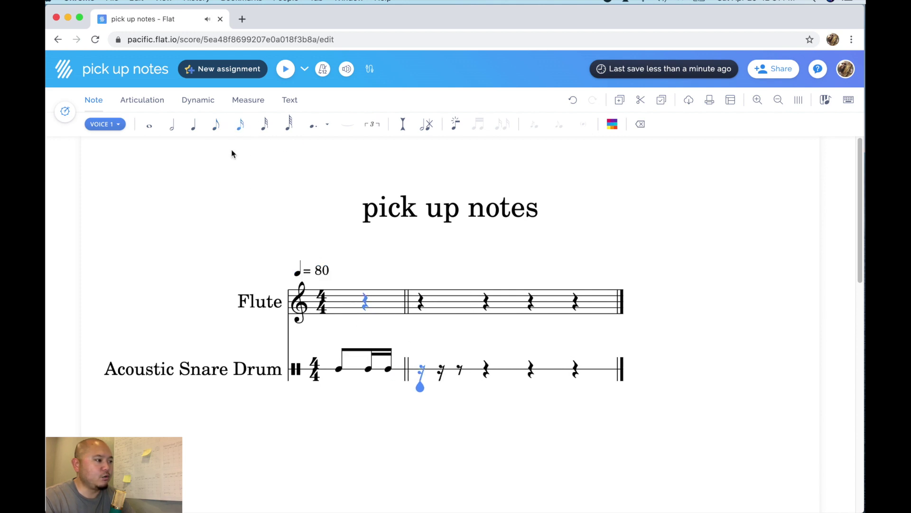
left_click(193, 125)
left_click(427, 370)
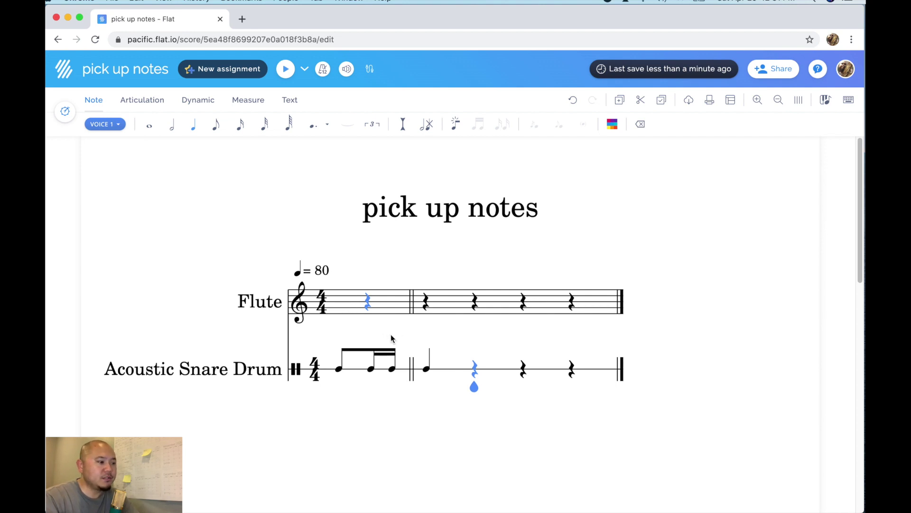
- Cancel out of the pickup settings, then undo the snare's pickup notes and quarter note
key("Left")
key("Left")
key("Left")
key("Left")
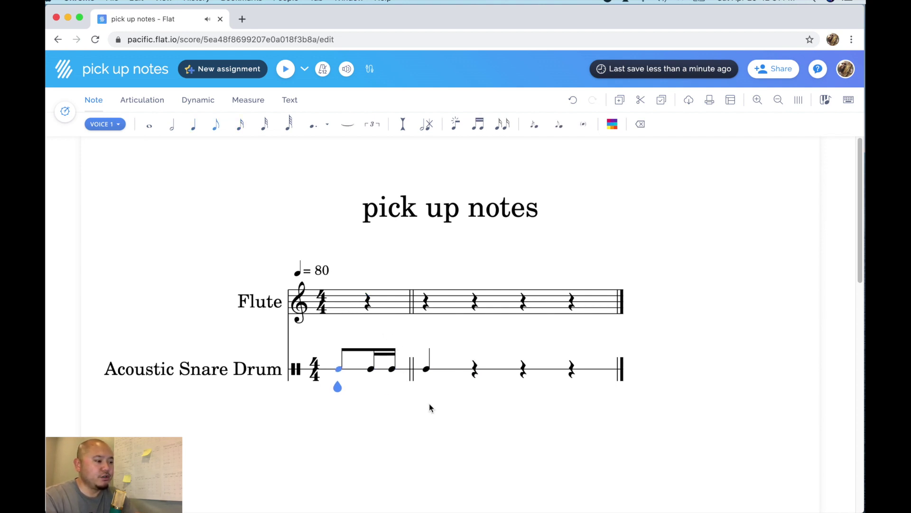
key("shift+Right")
left_click(368, 315)
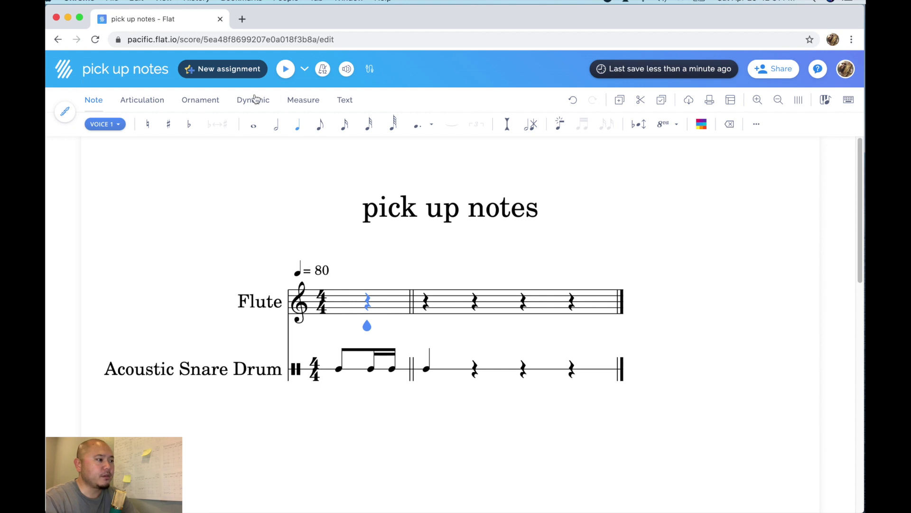
left_click(304, 99)
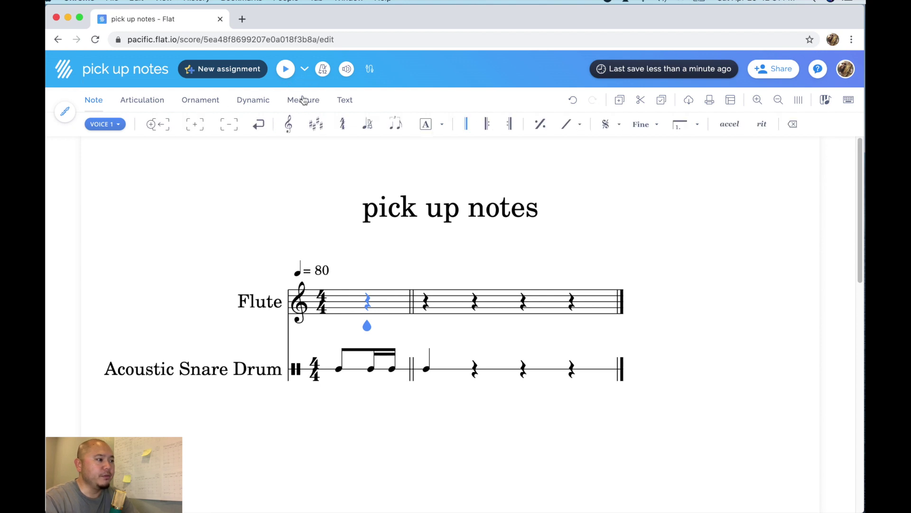
left_click(342, 125)
left_click(379, 164)
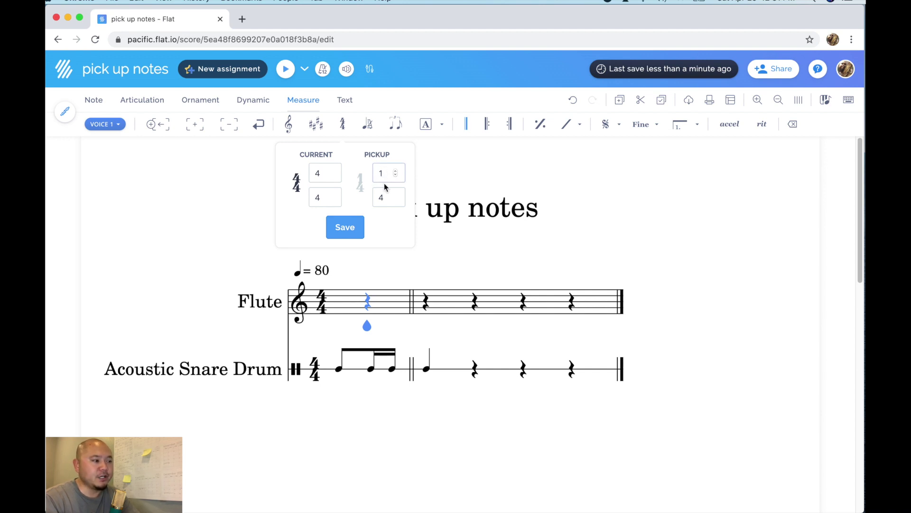
left_click(242, 217)
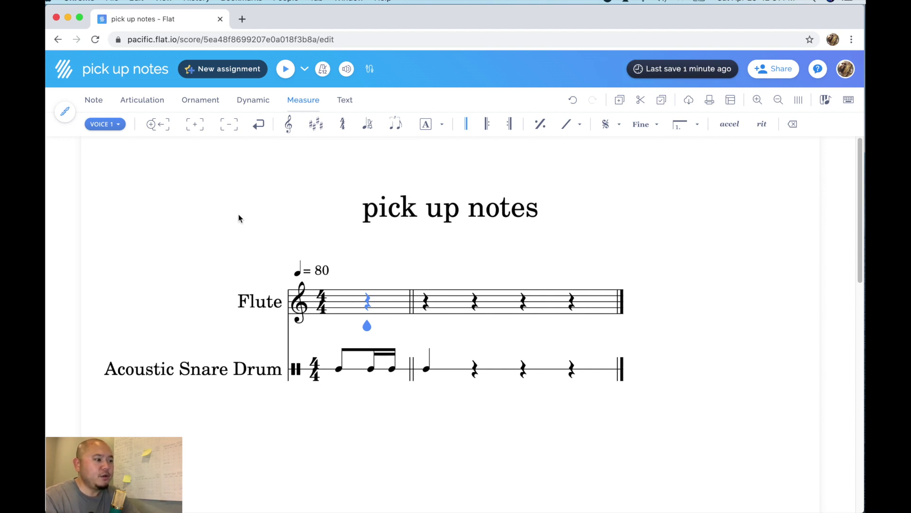
key("super+z")
key("super+z")
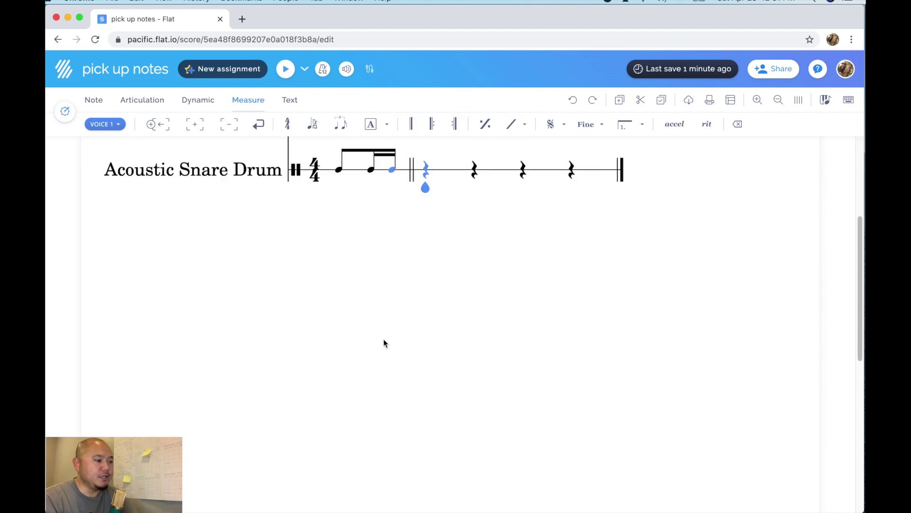
key("super+z")
key("super+z")
key("super+z")
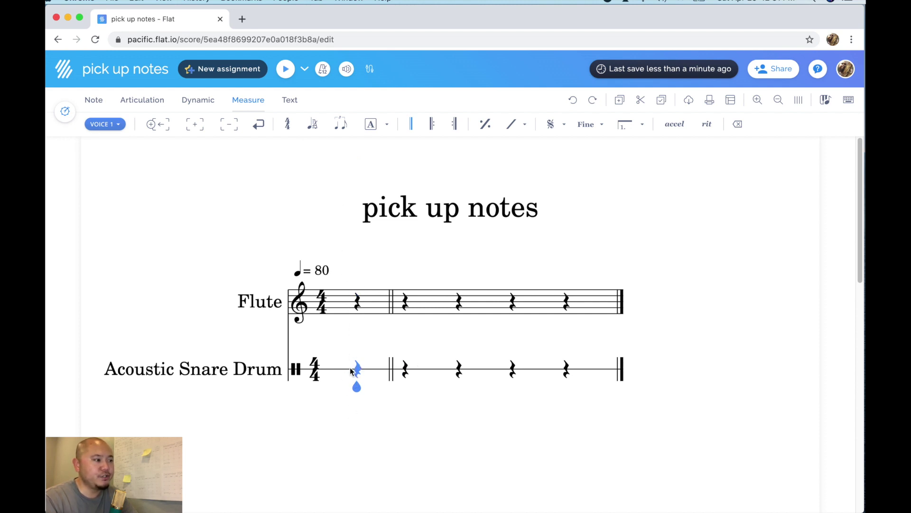
- Lengthen the pickup to three beats (3/4), then reopen the custom time signature settings
left_click(357, 302, "shift")
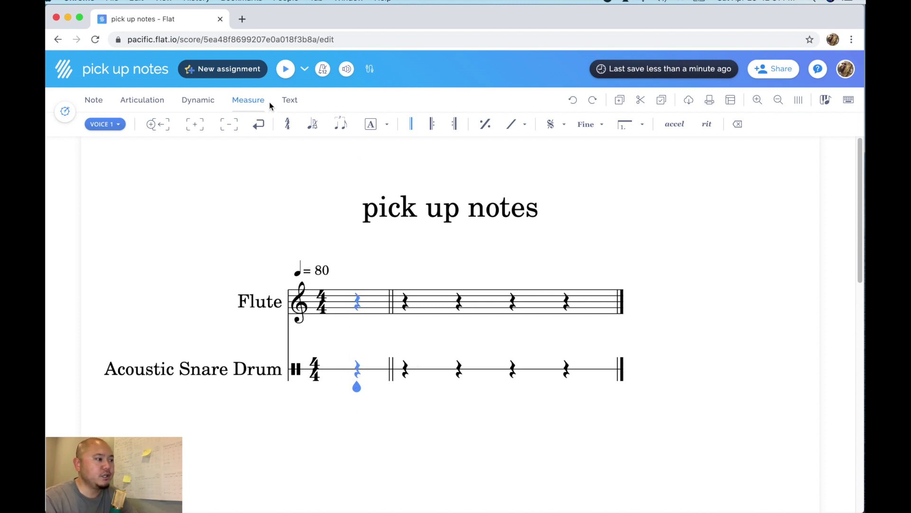
left_click(287, 125)
left_click(321, 175)
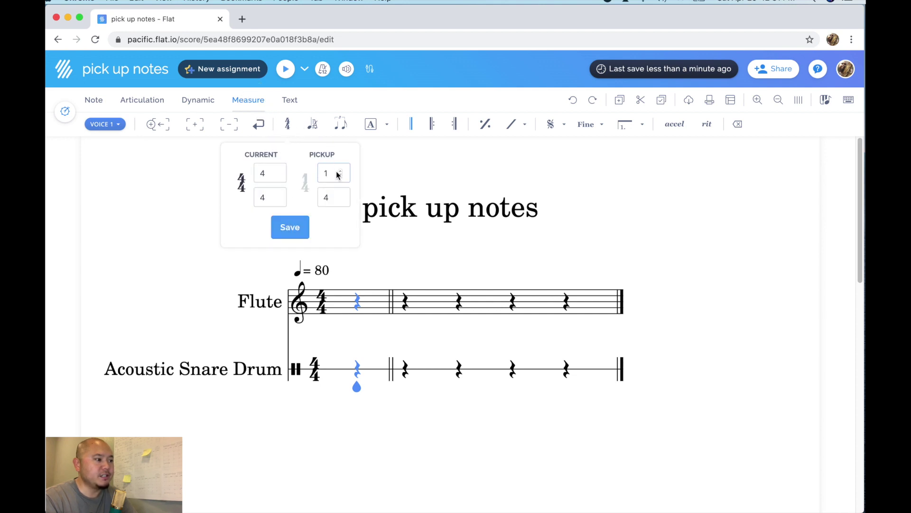
left_click(341, 171)
left_click(340, 171)
left_click(295, 232)
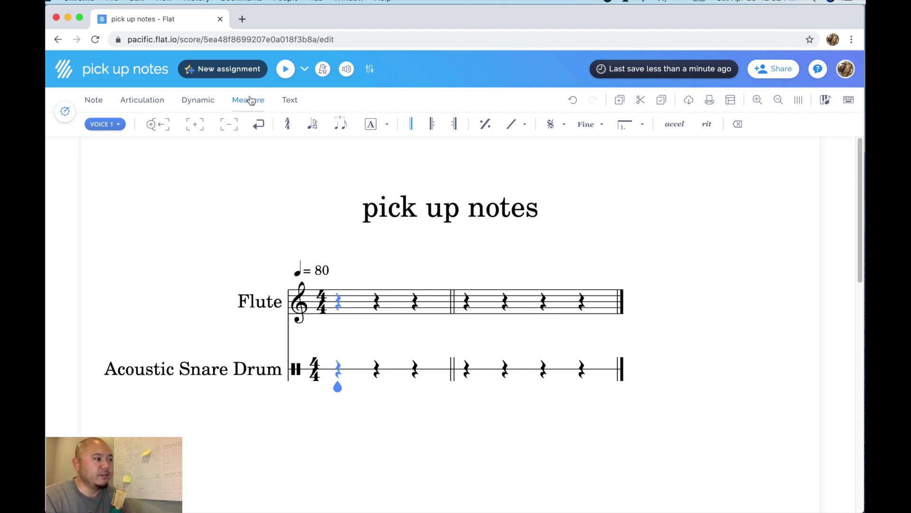
left_click(287, 124)
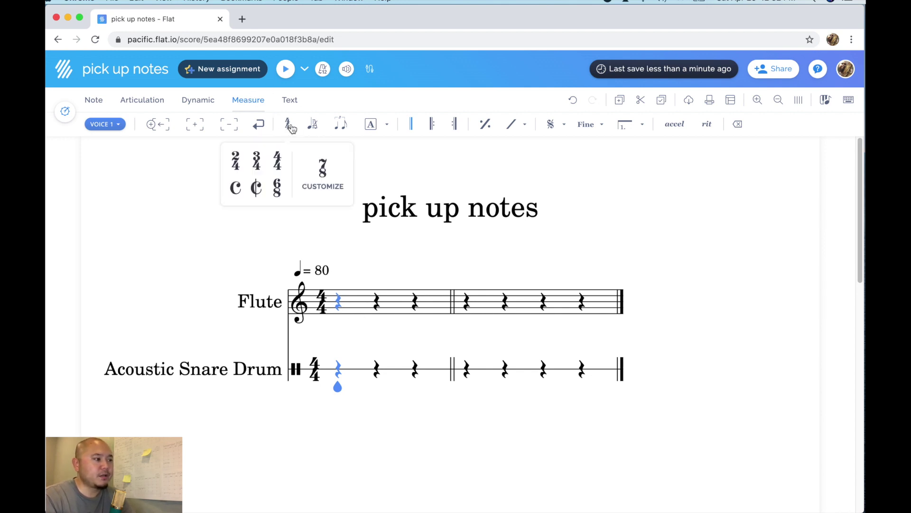
left_click(325, 191)
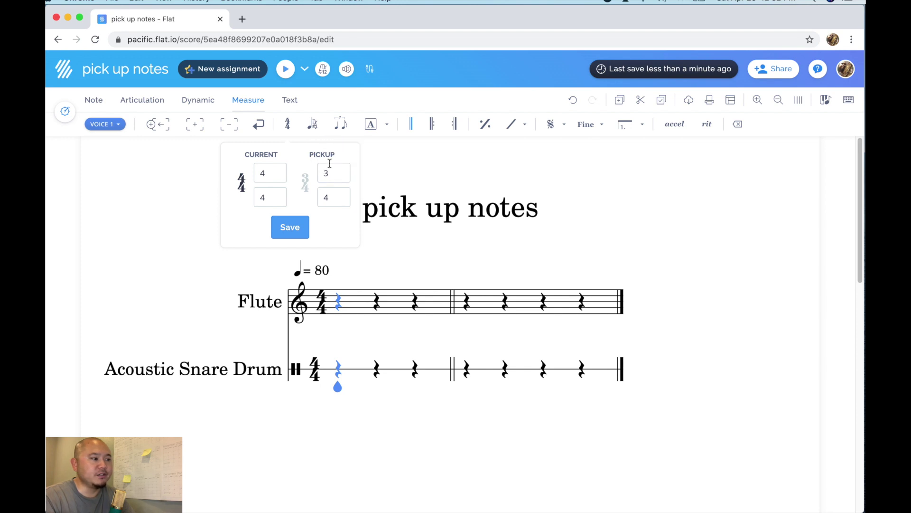